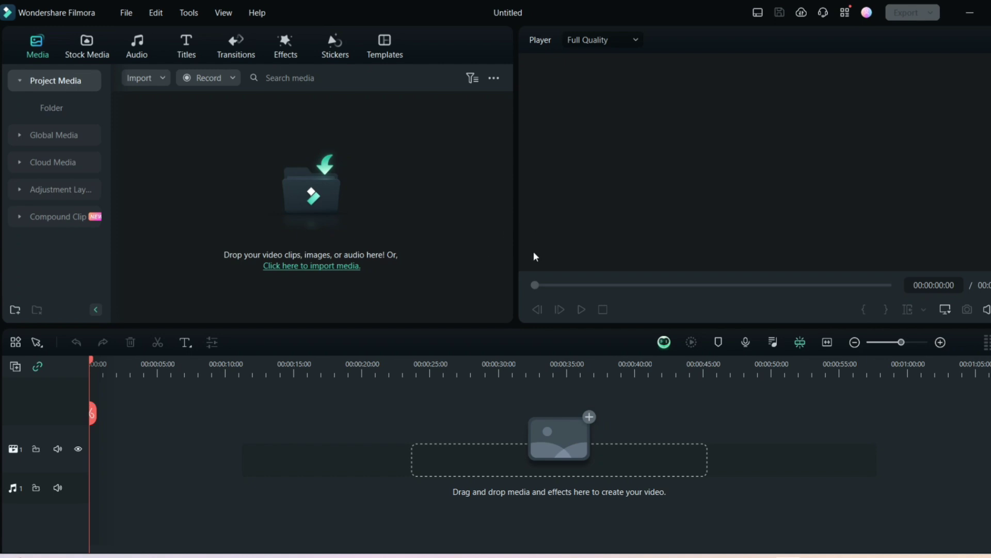
Search the video templates for 'new year' and scroll down to New Year Greetings
{"action": "left_click", "coordinate": [395, 46]}
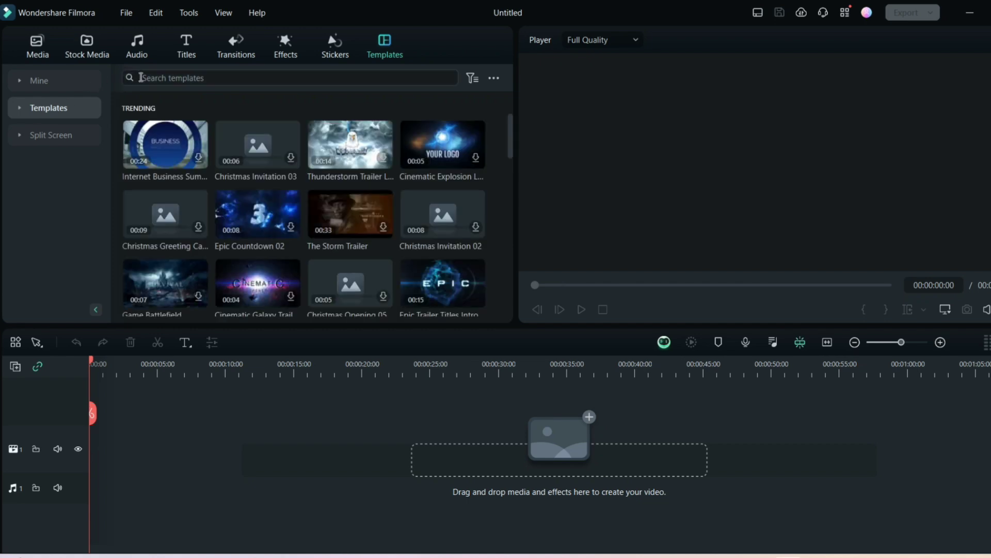
{"action": "left_click", "coordinate": [19, 109]}
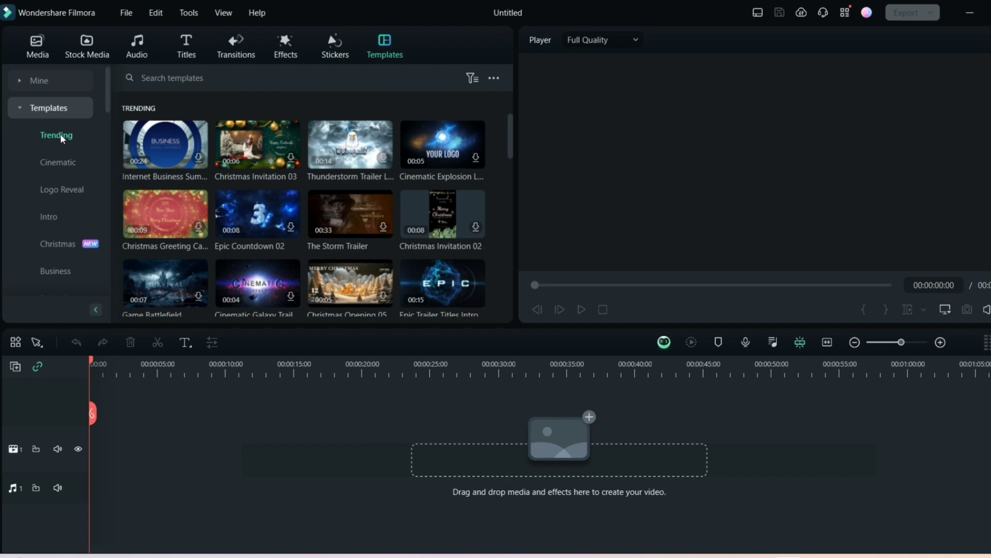
{"action": "left_click", "coordinate": [209, 79]}
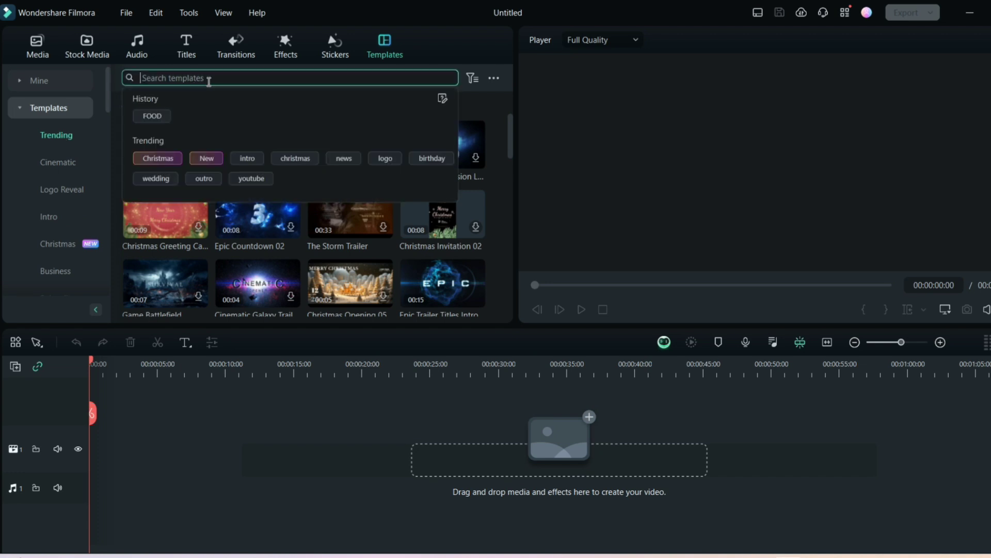
{"action": "type", "text": "new year"}
{"action": "key", "text": "Return"}
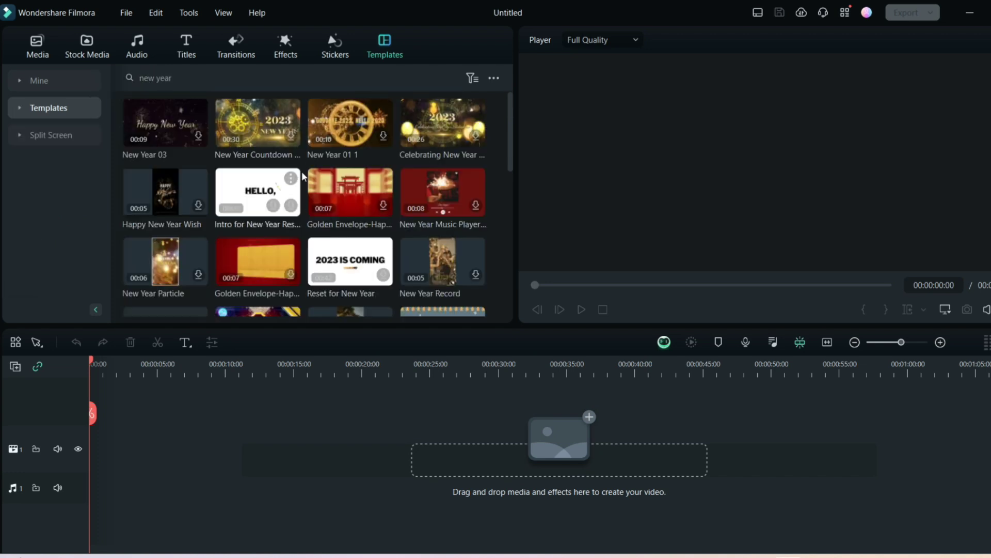
{"action": "scroll", "coordinate": [355, 208], "scroll_direction": "down", "scroll_amount": 1}
{"action": "scroll", "coordinate": [354, 208], "scroll_direction": "down", "scroll_amount": 3}
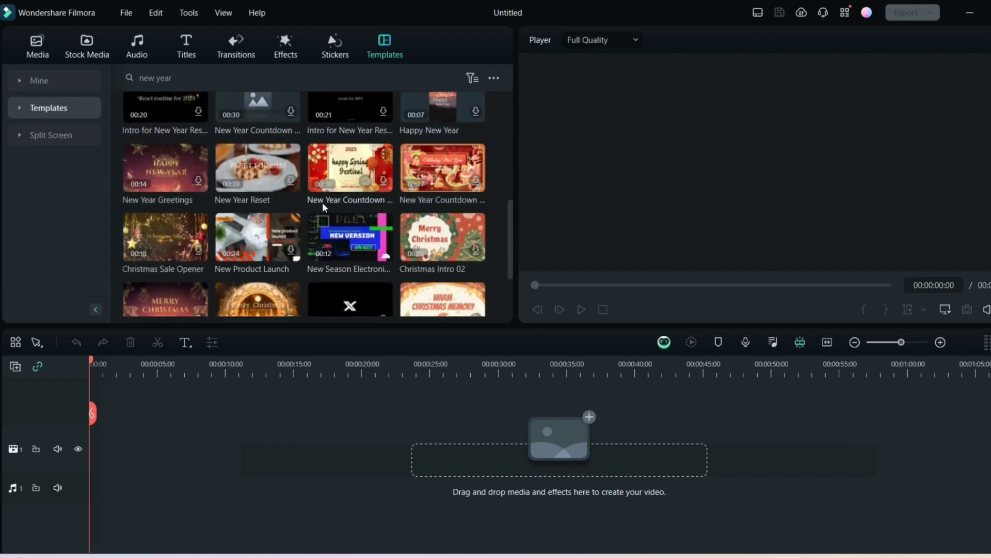
Put the New Year Greetings template on the timeline and preview it to about 00:13
{"action": "left_click_drag", "start_coordinate": [176, 178], "coordinate": [181, 414]}
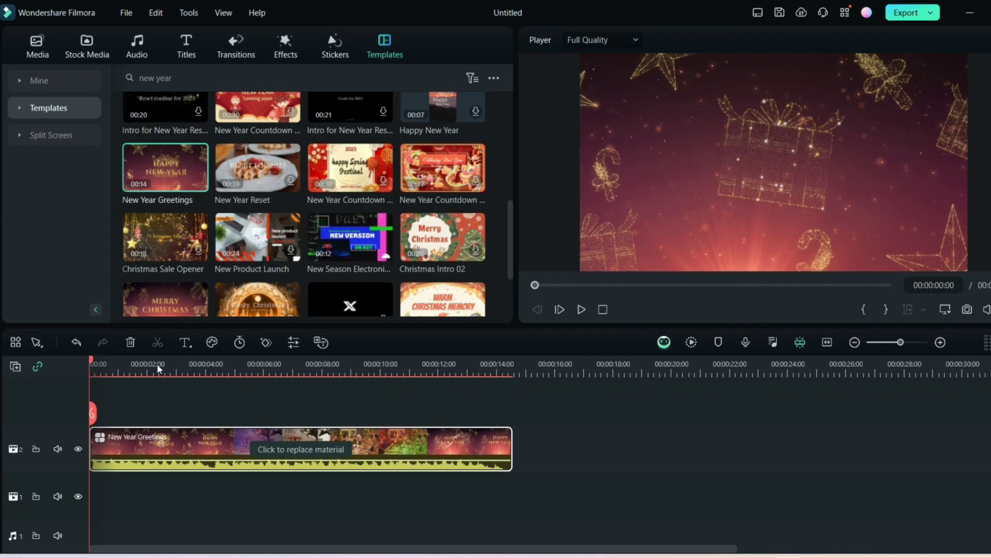
{"action": "left_click_drag", "start_coordinate": [93, 367], "coordinate": [263, 367]}
{"action": "left_click_drag", "start_coordinate": [94, 365], "coordinate": [479, 399]}
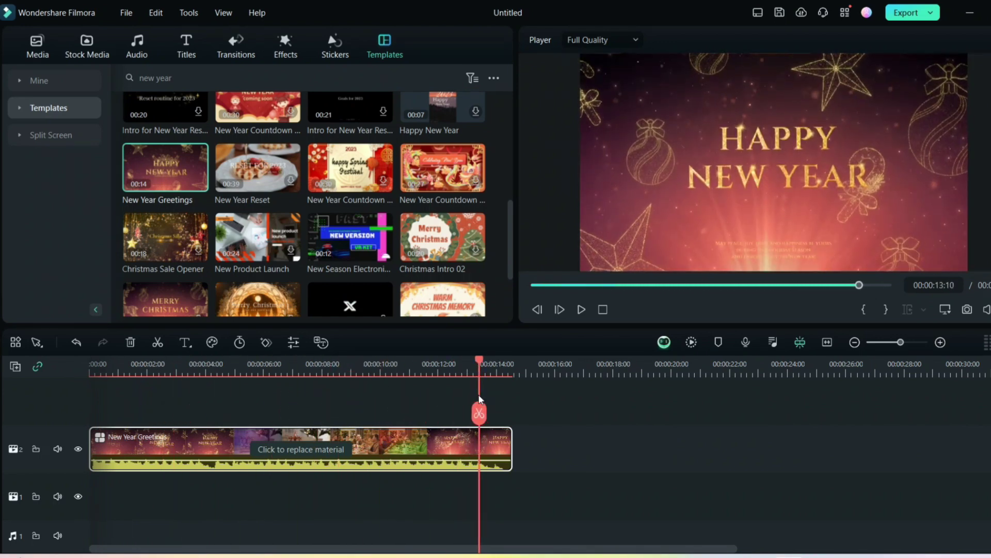
{"action": "left_click", "coordinate": [187, 47]}
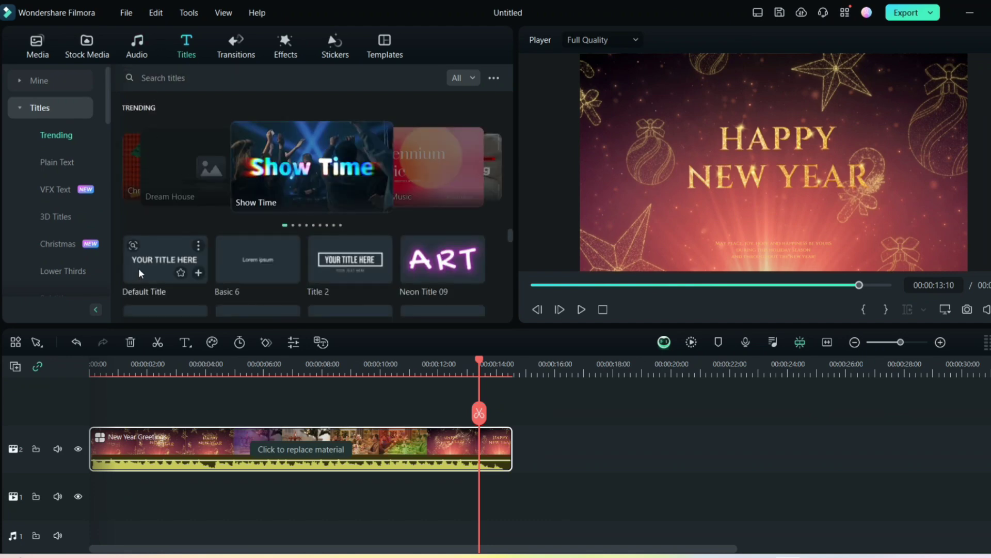
Add Neon Title 09 at 00:13, trim it to the template's end, and place it below NEW YEAR
{"action": "left_click_drag", "start_coordinate": [443, 259], "coordinate": [456, 425]}
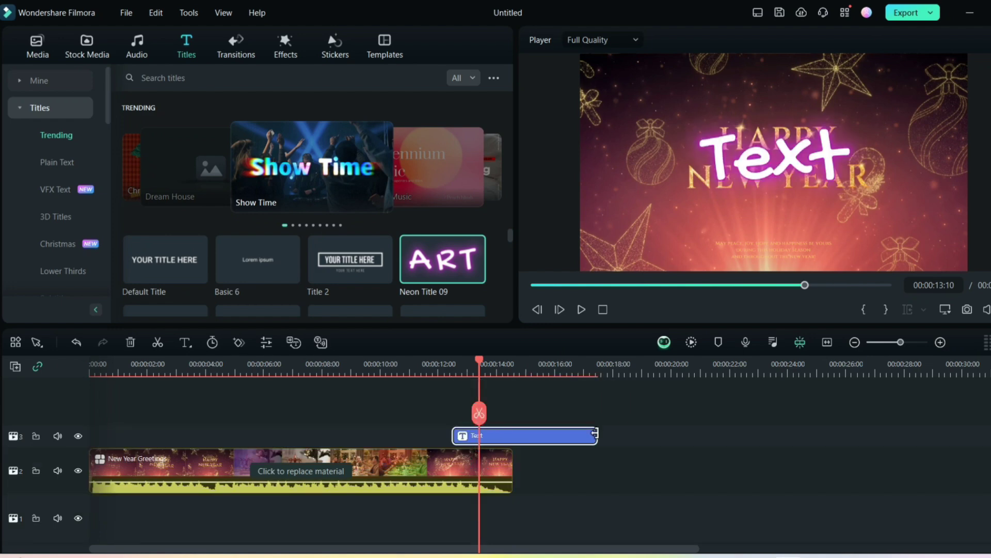
{"action": "left_click_drag", "start_coordinate": [595, 434], "coordinate": [512, 436]}
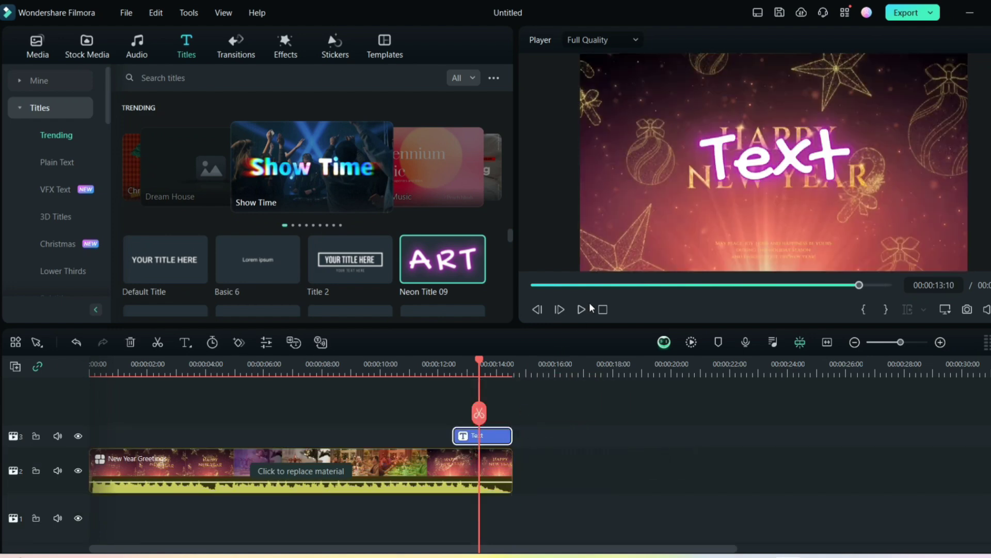
{"action": "left_click_drag", "start_coordinate": [779, 174], "coordinate": [779, 215]}
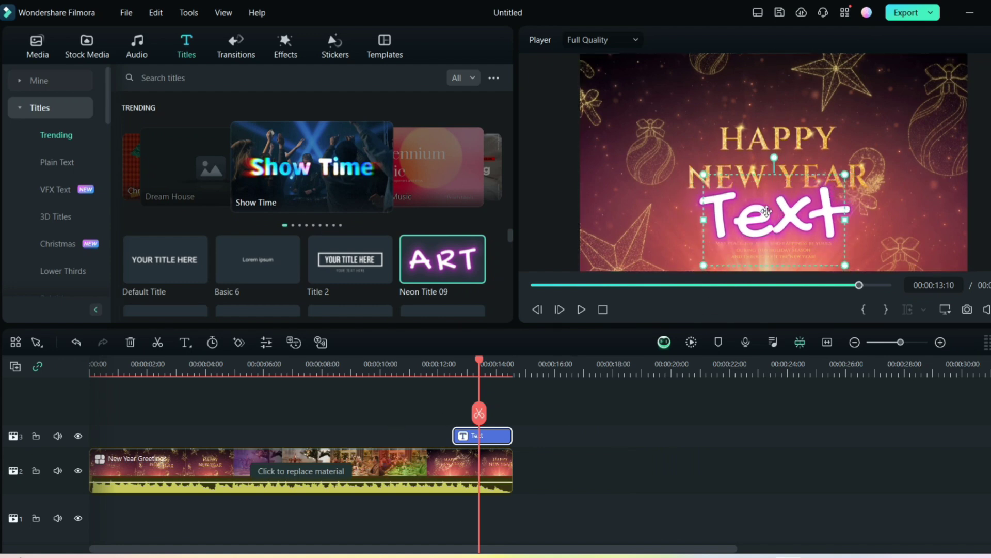
Change the neon title's text to 2024 and confirm the edit
{"action": "double_click", "coordinate": [766, 211]}
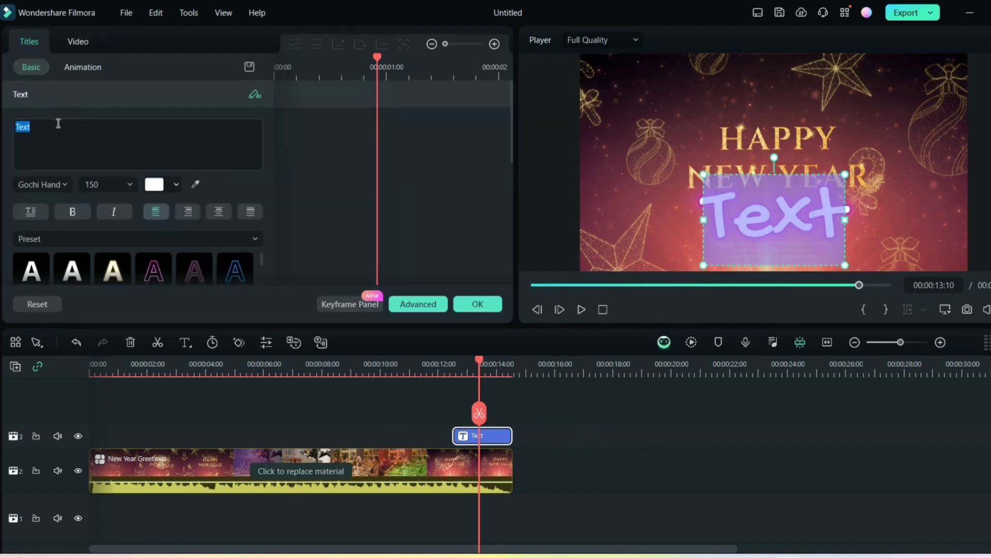
{"action": "type", "text": "2023"}
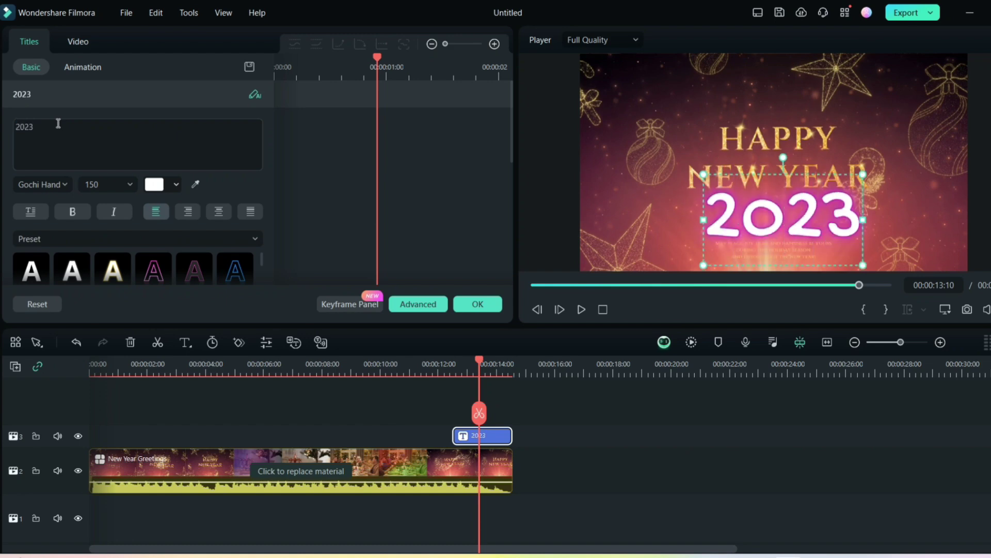
{"action": "key", "text": "BackSpace"}
{"action": "type", "text": "4"}
{"action": "left_click", "coordinate": [339, 383]}
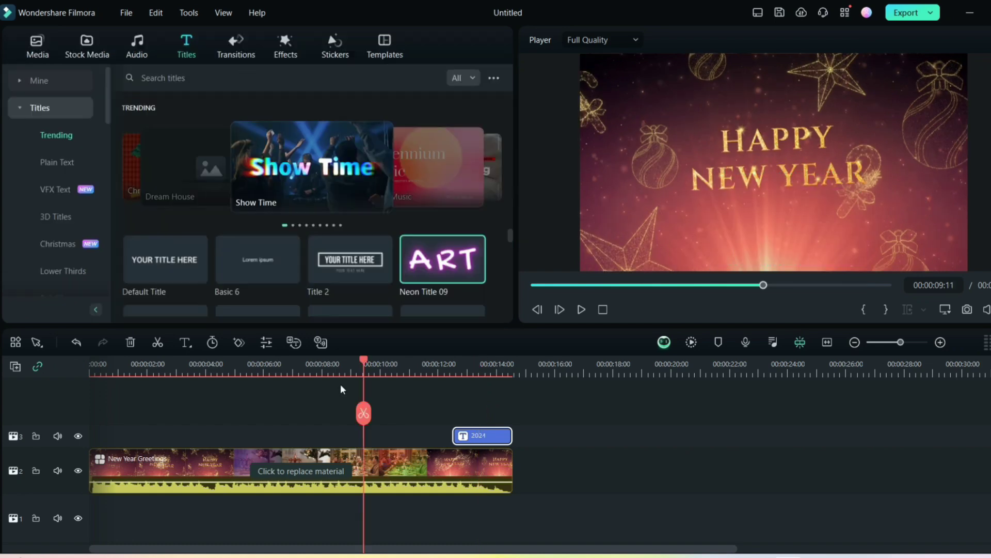
{"action": "left_click", "coordinate": [86, 383]}
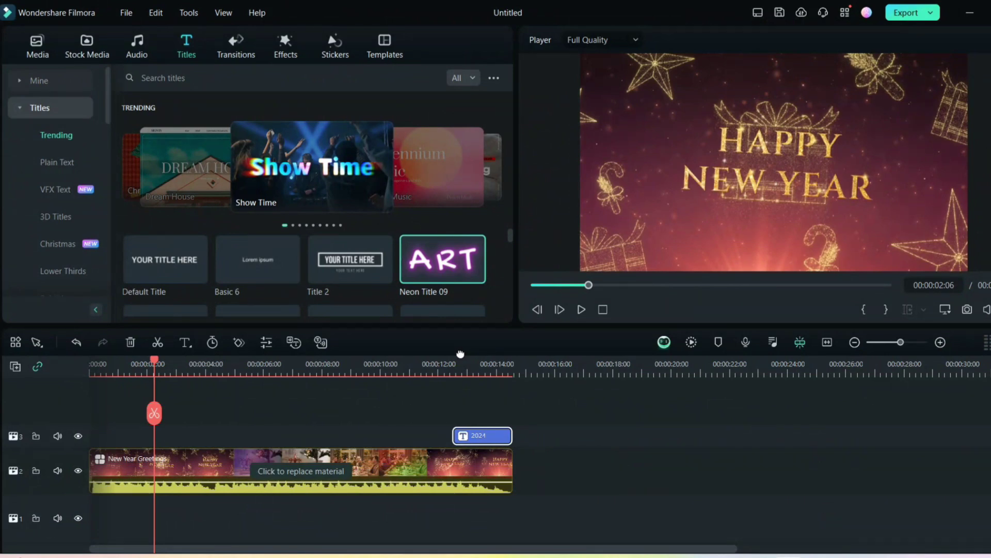
{"action": "left_click", "coordinate": [31, 51]}
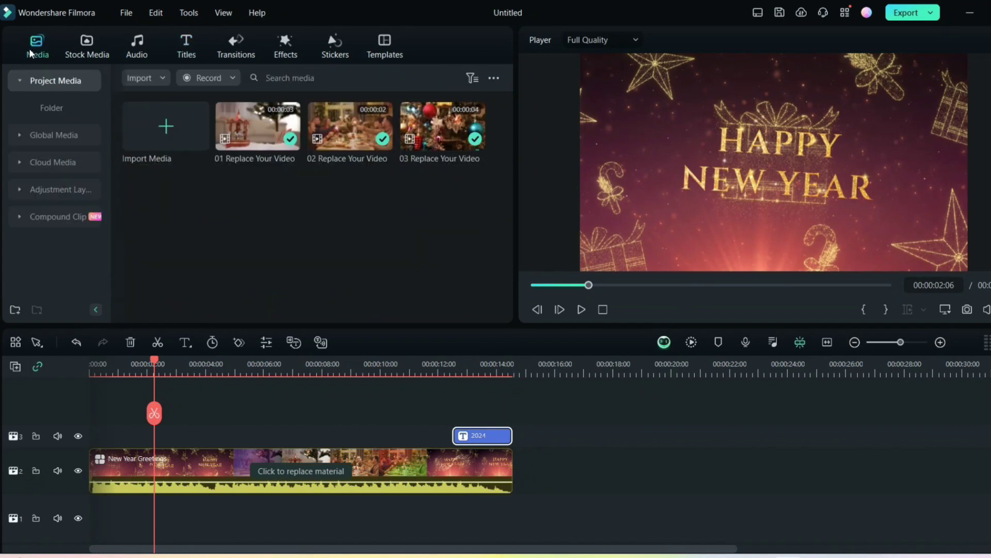
{"action": "left_click", "coordinate": [186, 141]}
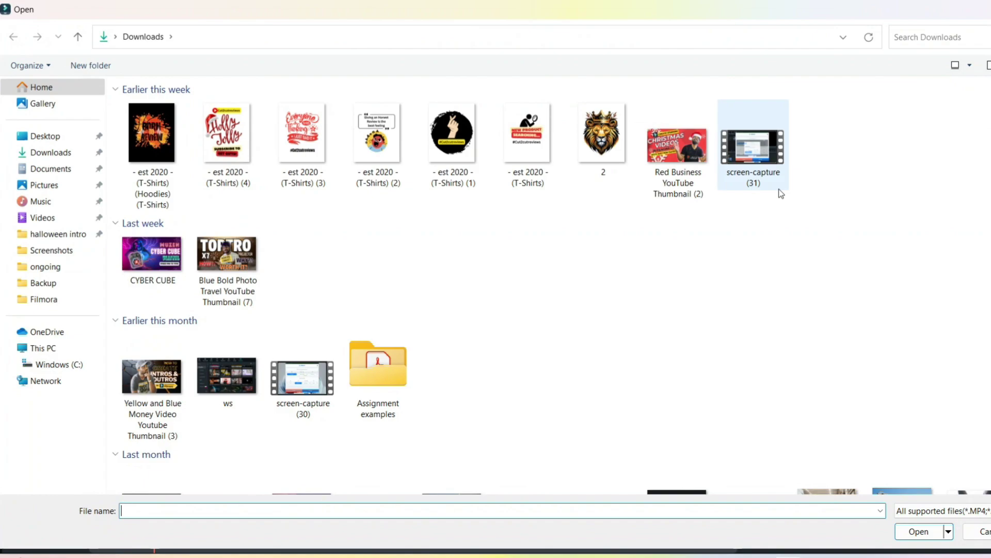
{"action": "key", "text": "Escape"}
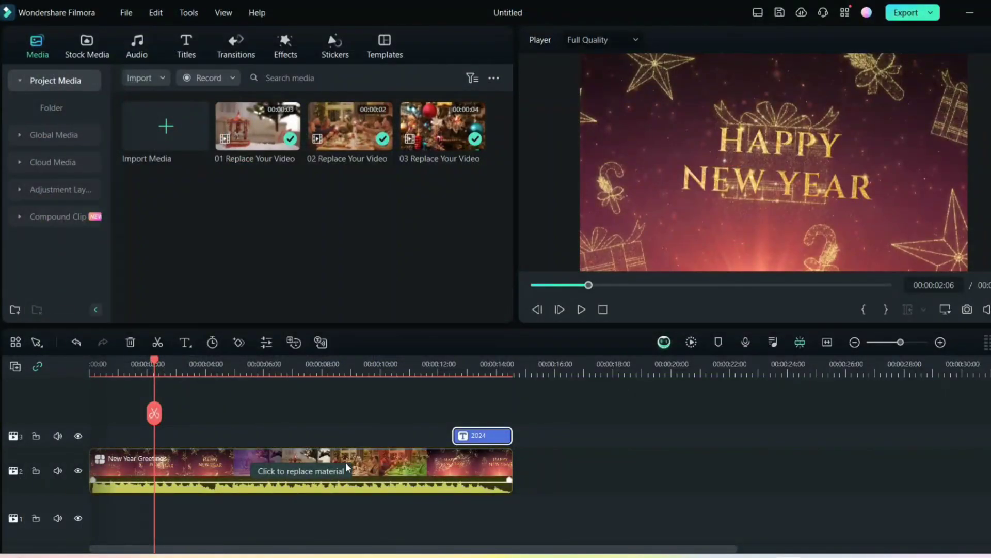
{"action": "left_click", "coordinate": [186, 45]}
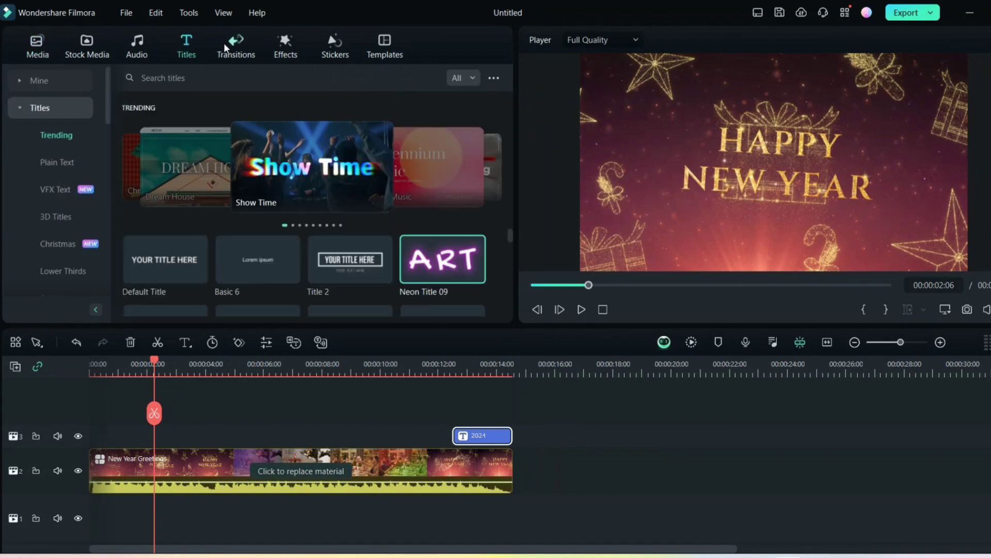
Search stickers for 'new year' and scroll through the New Year Fireworks and countdown results
{"action": "left_click", "coordinate": [278, 47]}
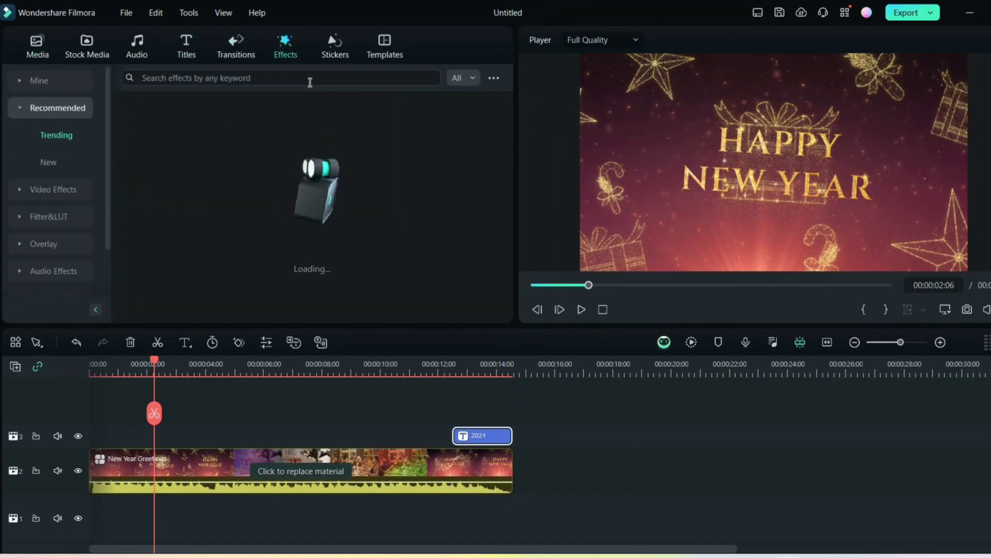
{"action": "left_click", "coordinate": [337, 45]}
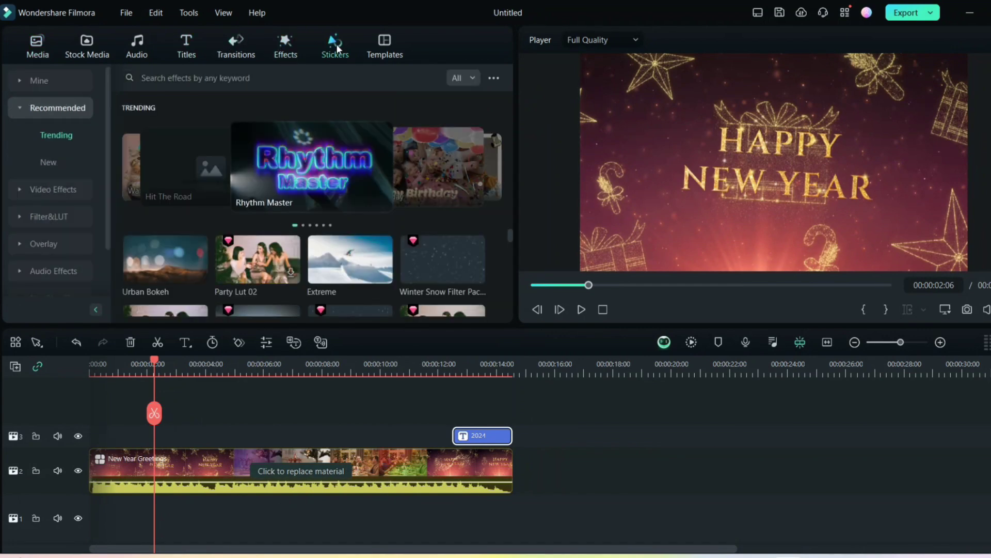
{"action": "left_click", "coordinate": [319, 79]}
{"action": "type", "text": "new"}
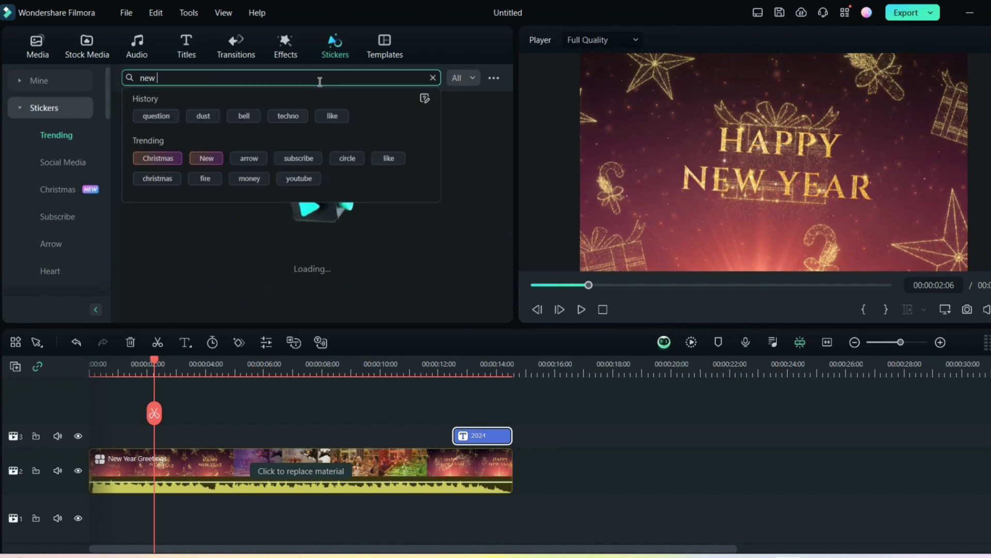
{"action": "type", "text": " year"}
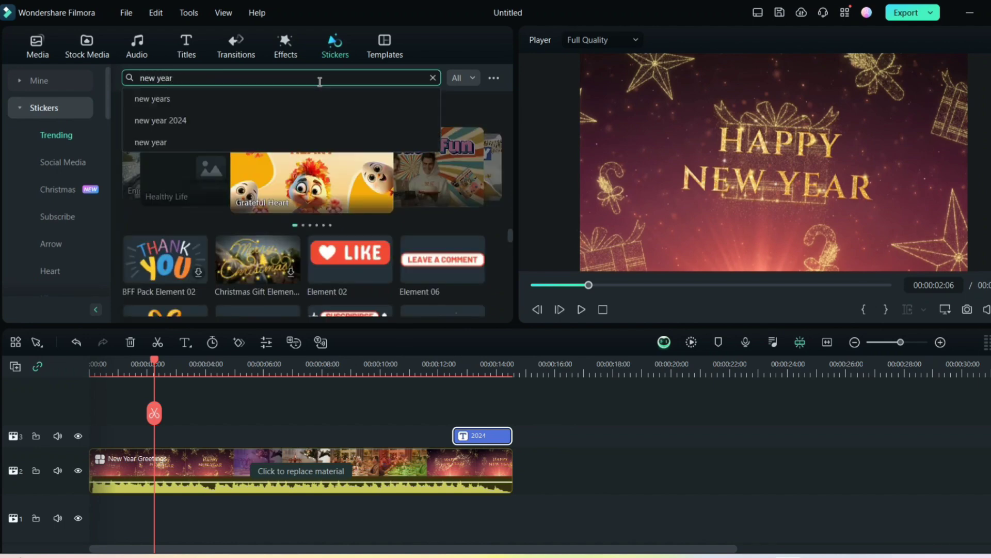
{"action": "key", "text": "Return"}
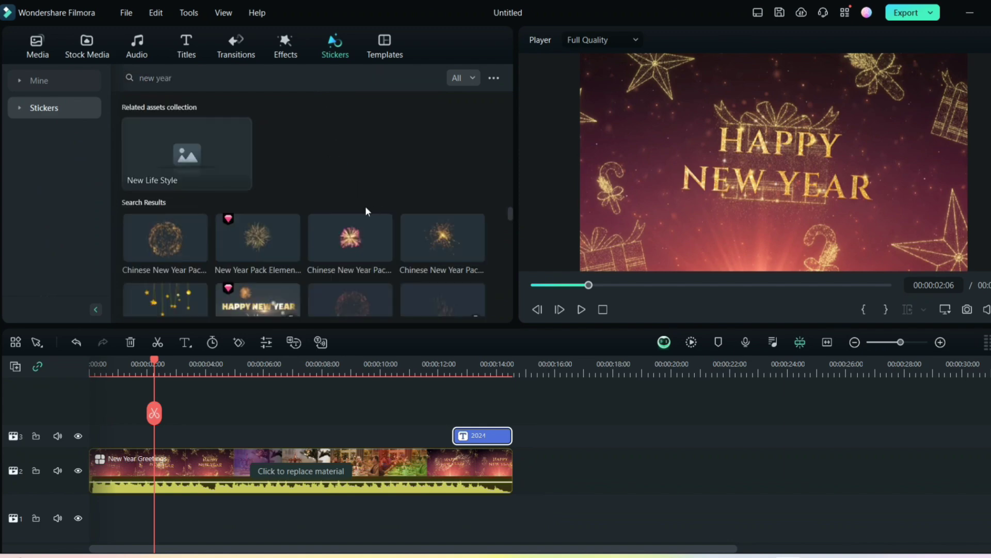
{"action": "scroll", "coordinate": [172, 257], "scroll_direction": "down", "scroll_amount": 5}
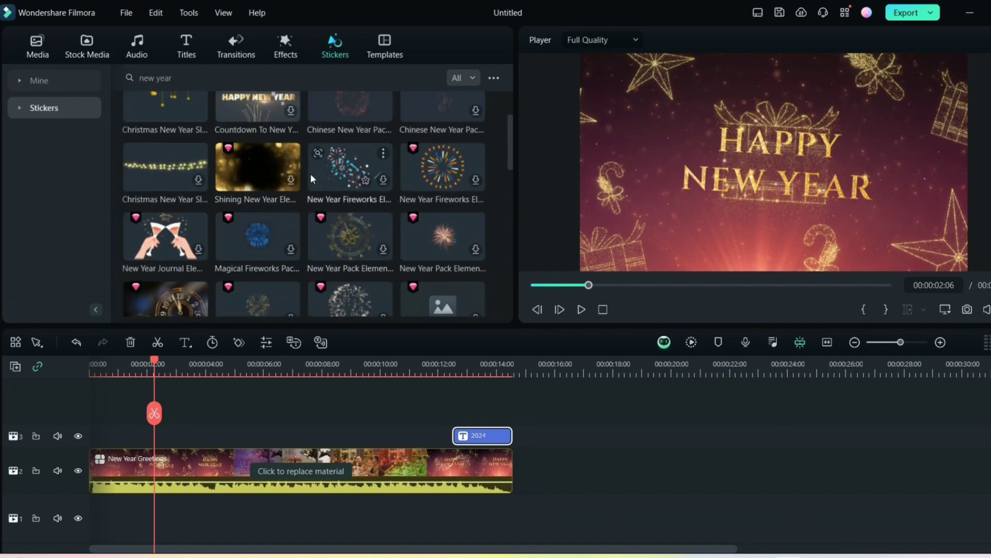
{"action": "scroll", "coordinate": [310, 234], "scroll_direction": "down", "scroll_amount": 5}
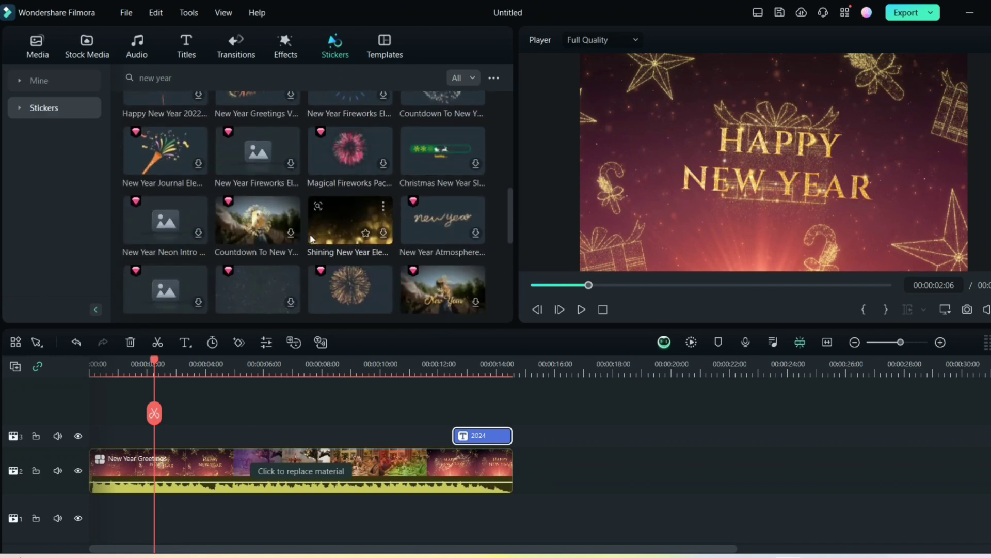